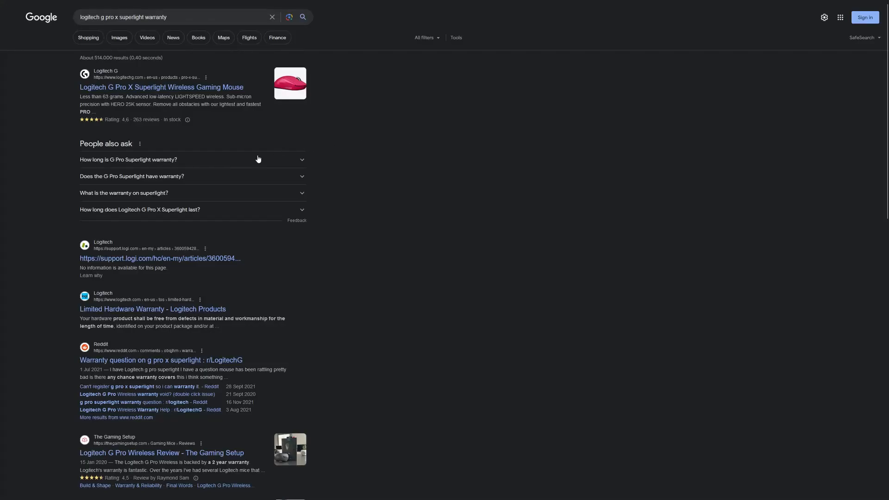
- Expand the 'How long is G Pro Superlight warranty?' answer, revealing the 2-year warranty
left_click(169, 161)
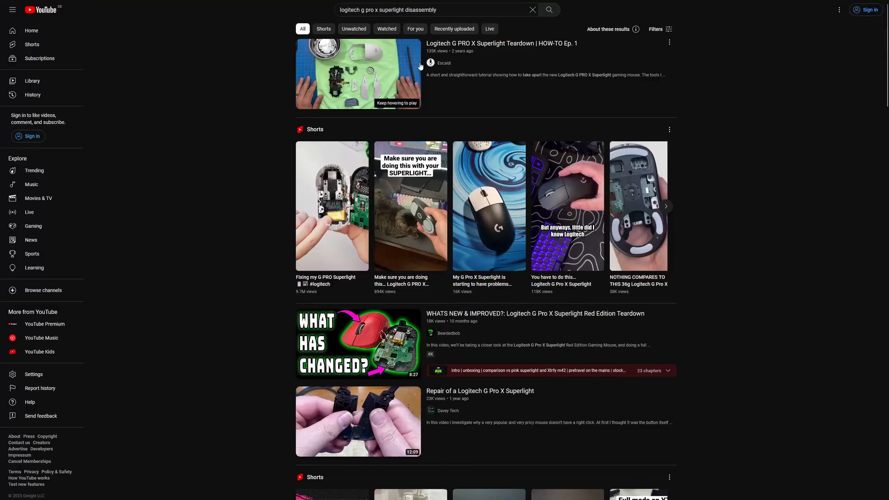
scroll(420, 66, "down", 2)
scroll(603, 242, "down", 2)
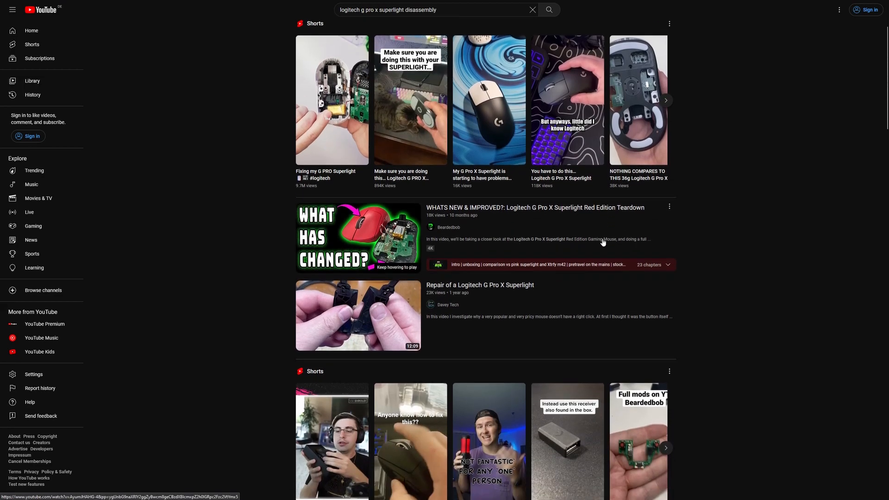
scroll(603, 242, "down", 2)
scroll(579, 242, "down", 2)
scroll(578, 229, "down", 2)
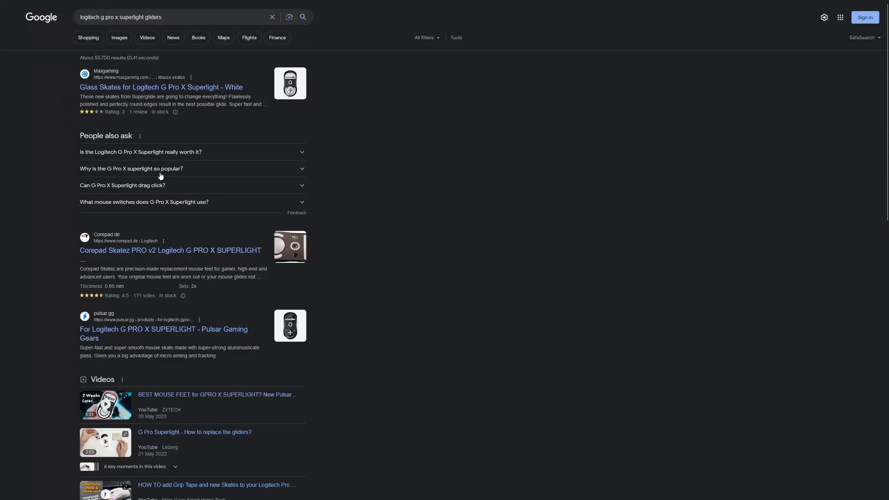
scroll(175, 236, "down", 3)
scroll(208, 223, "down", 3)
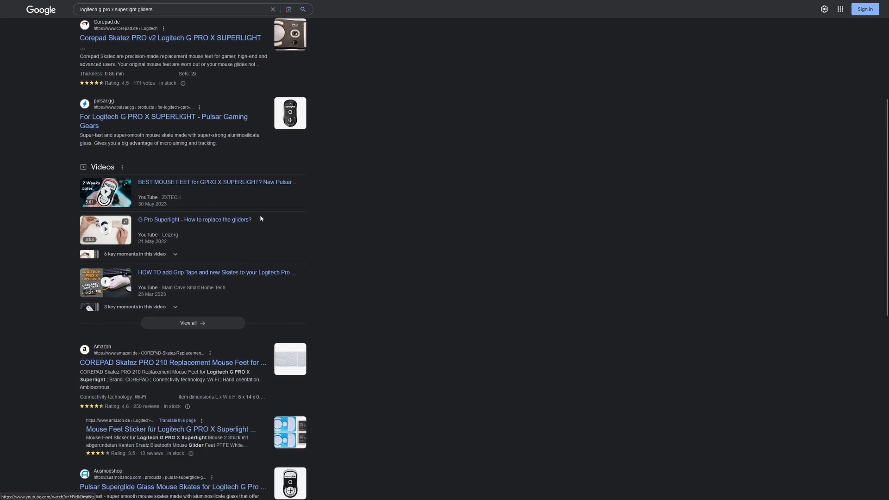
scroll(260, 223, "down", 3)
scroll(267, 252, "down", 3)
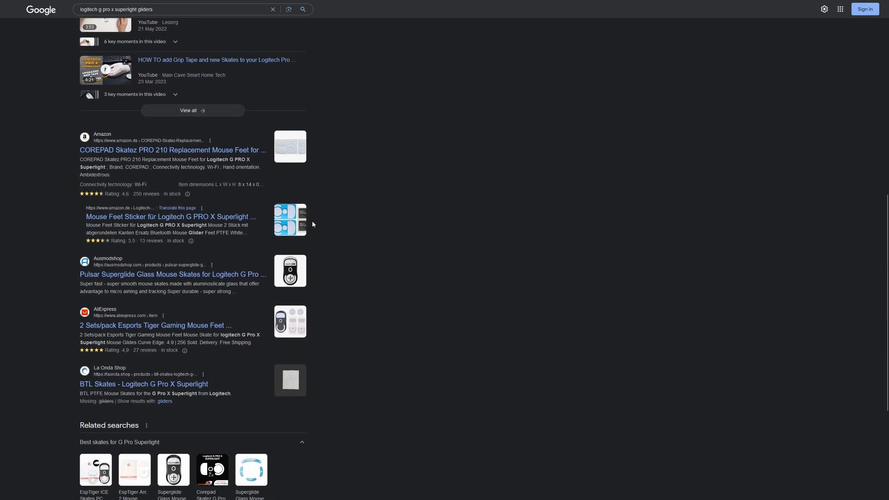